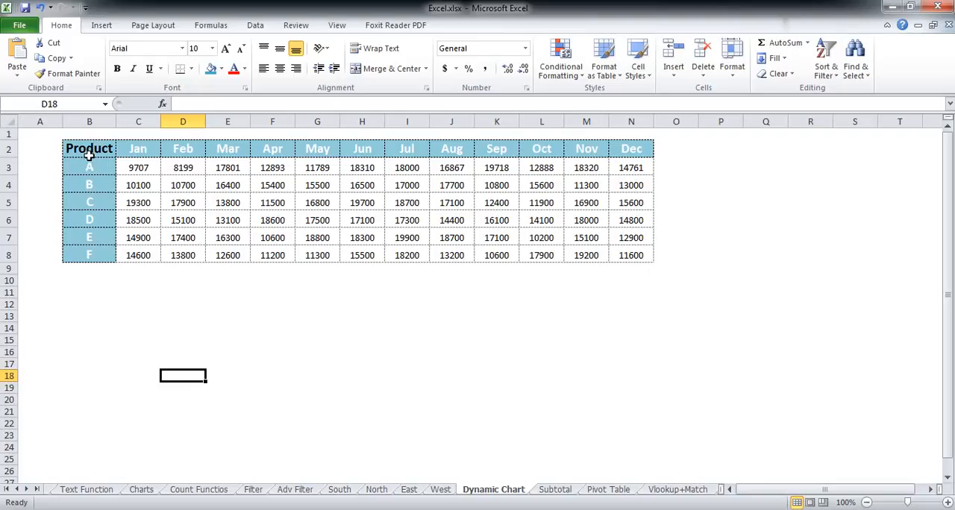
Step: Insert a markers-only scatter chart from the header and product A rows (B2:N3) and place it directly below the table
{"action": "left_click", "coordinate": [90, 179]}
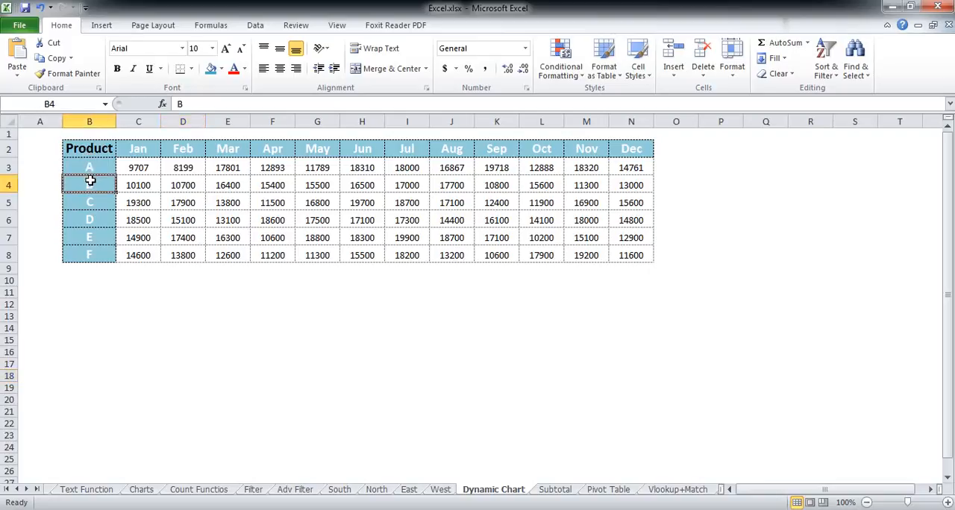
{"action": "left_click_drag", "start_coordinate": [84, 147], "coordinate": [637, 166]}
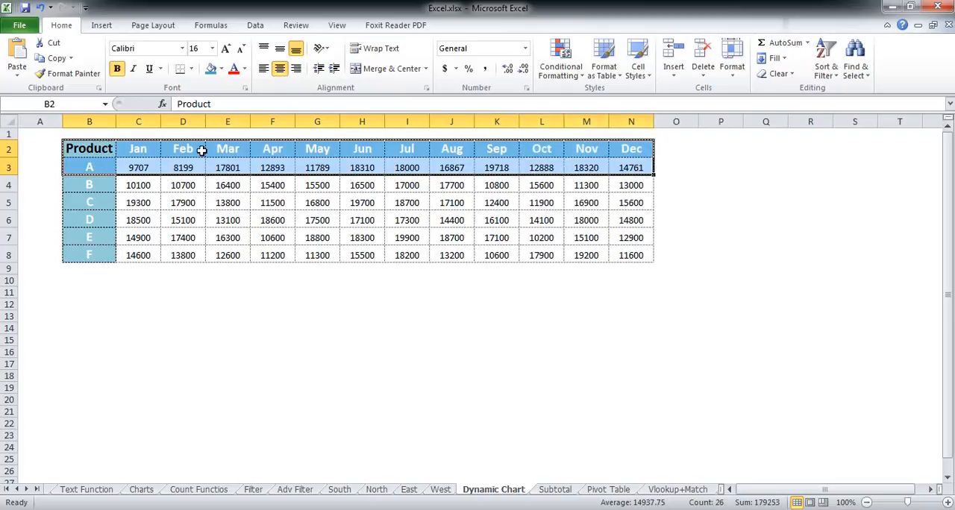
{"action": "left_click", "coordinate": [102, 26]}
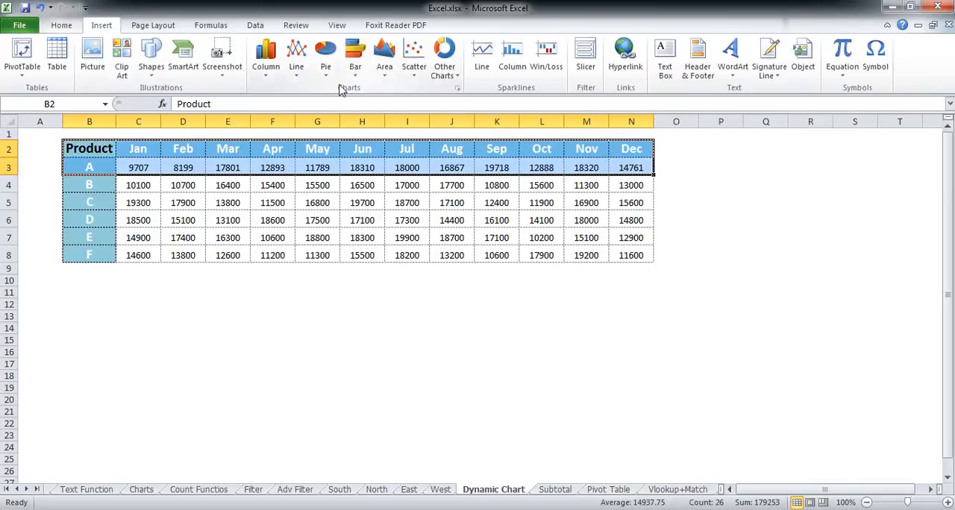
{"action": "left_click", "coordinate": [415, 77]}
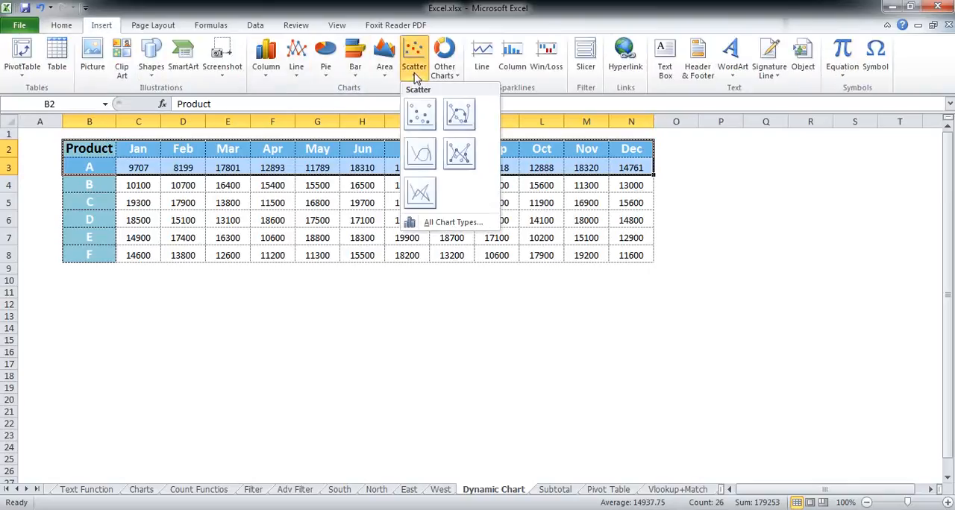
{"action": "left_click", "coordinate": [418, 113]}
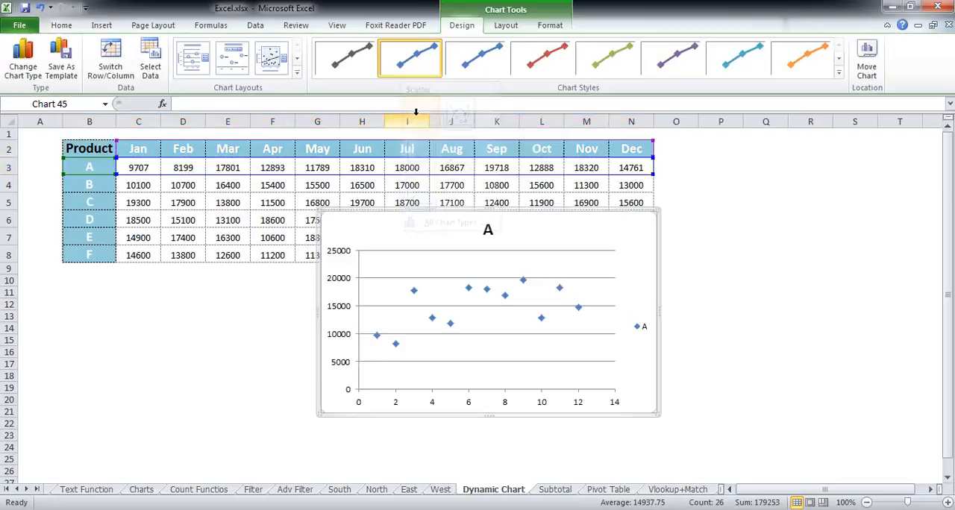
{"action": "left_click_drag", "start_coordinate": [641, 235], "coordinate": [384, 299]}
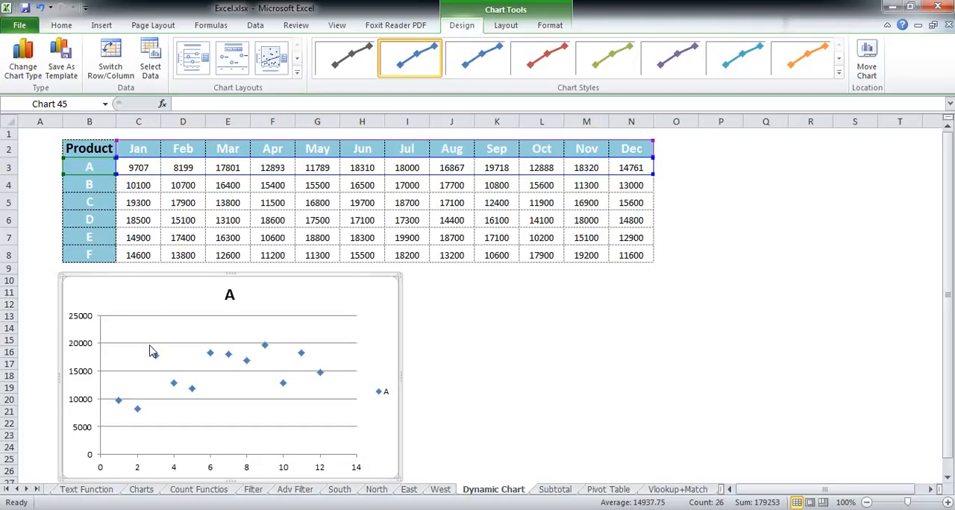
Step: Examine the scatter chart's vertical and horizontal axes against its source data in the month header and product A rows
{"action": "left_click", "coordinate": [85, 319]}
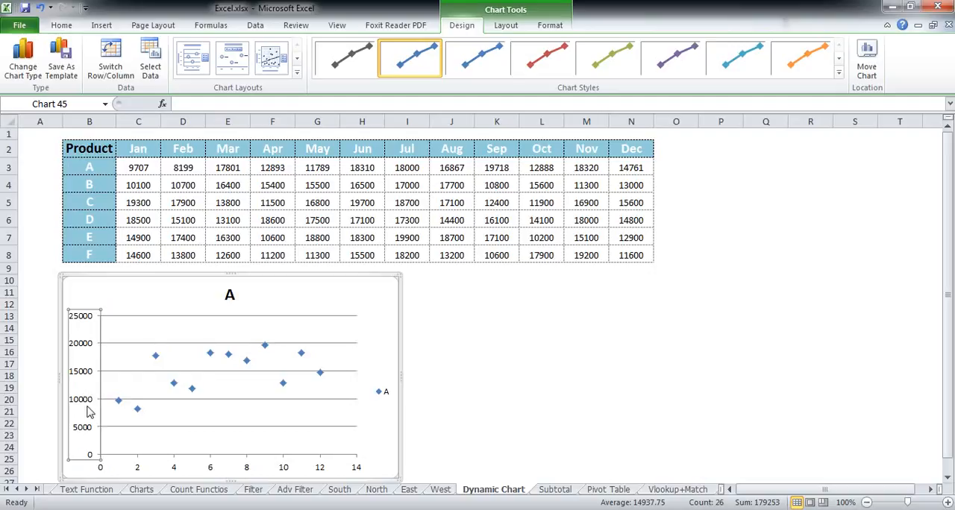
{"action": "left_click", "coordinate": [138, 470]}
{"action": "left_click", "coordinate": [138, 469]}
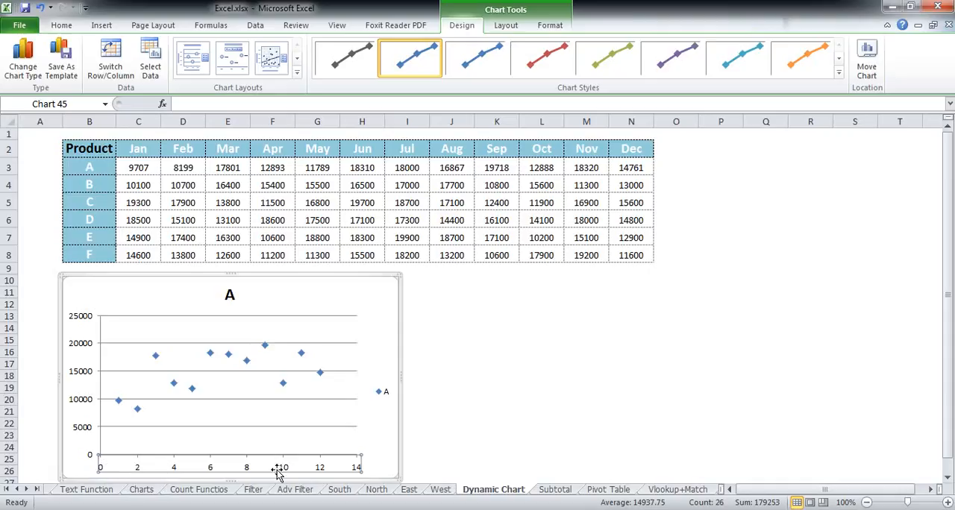
{"action": "left_click", "coordinate": [434, 449]}
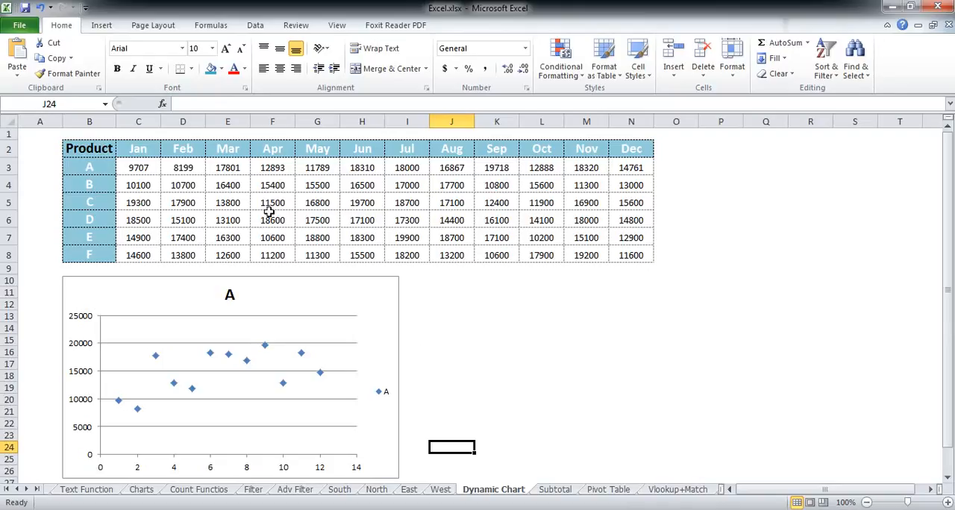
{"action": "left_click", "coordinate": [149, 170]}
{"action": "left_click_drag", "start_coordinate": [108, 149], "coordinate": [632, 164]}
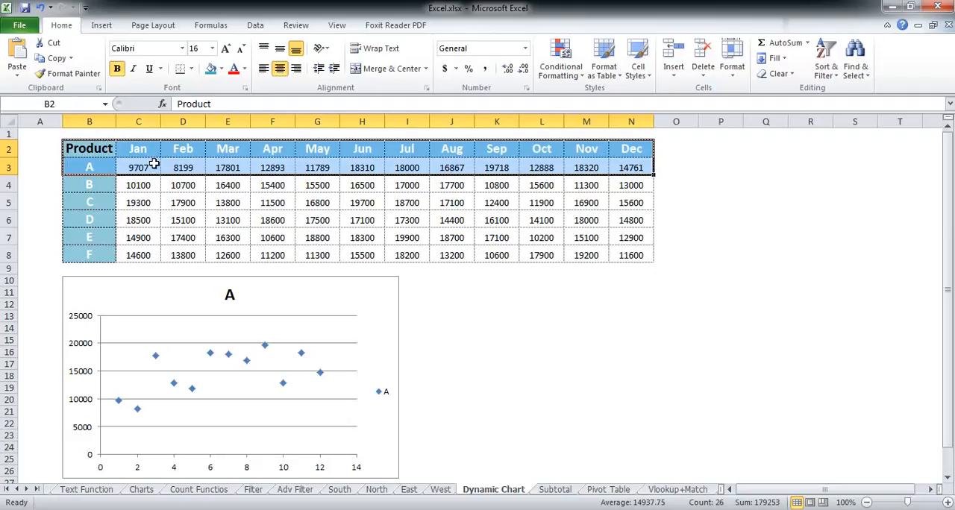
{"action": "left_click", "coordinate": [140, 197]}
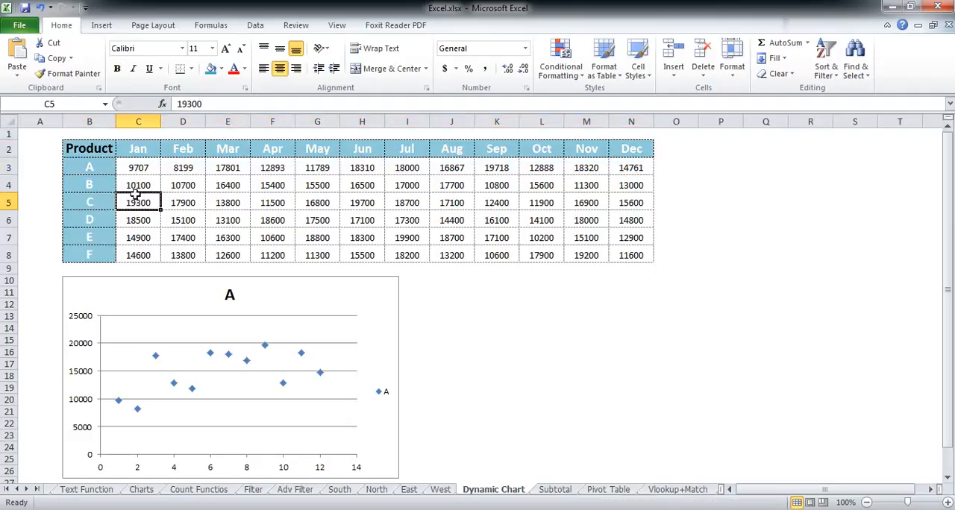
{"action": "left_click", "coordinate": [127, 167]}
{"action": "left_click_drag", "start_coordinate": [112, 150], "coordinate": [626, 161]}
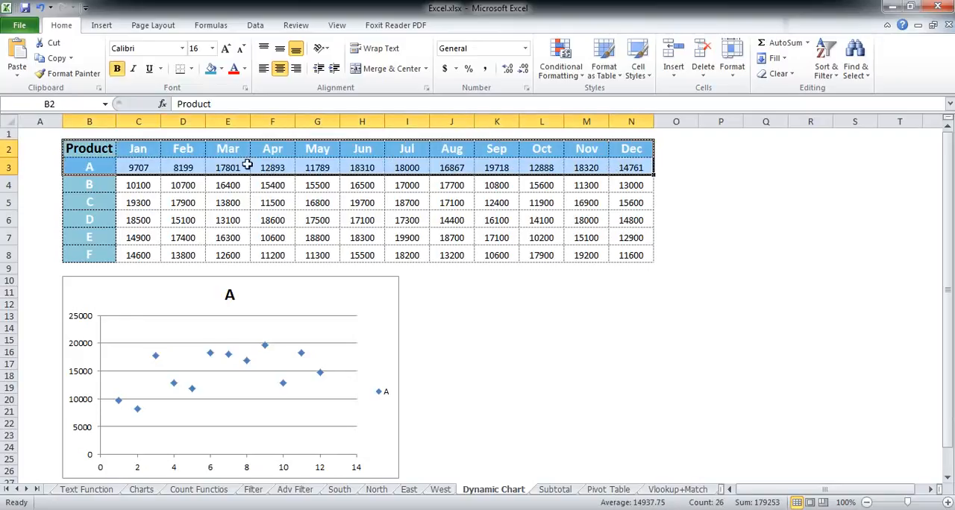
Step: Number the Jan and Feb columns above the header by entering 1 in C1 and 2 in D1
{"action": "left_click", "coordinate": [137, 148]}
{"action": "left_click", "coordinate": [136, 135]}
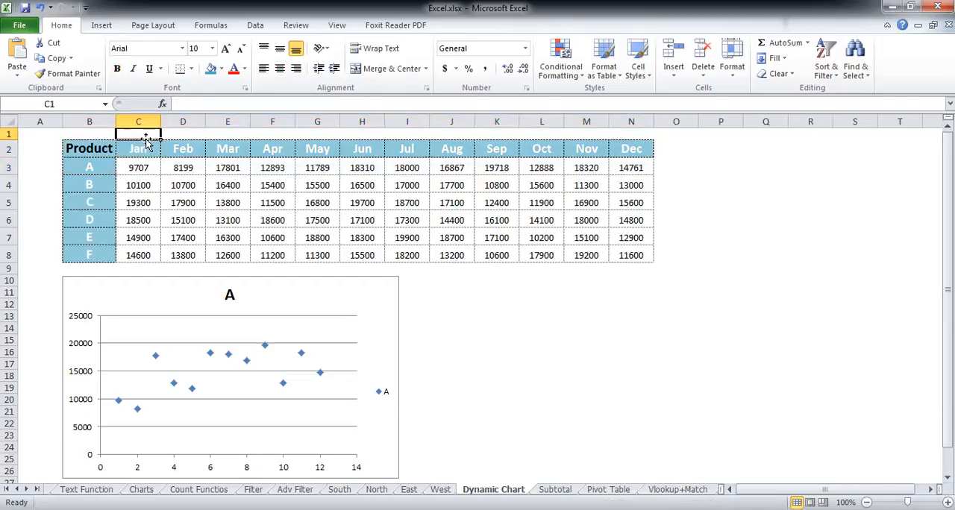
{"action": "type", "text": "1"}
{"action": "left_click", "coordinate": [183, 136]}
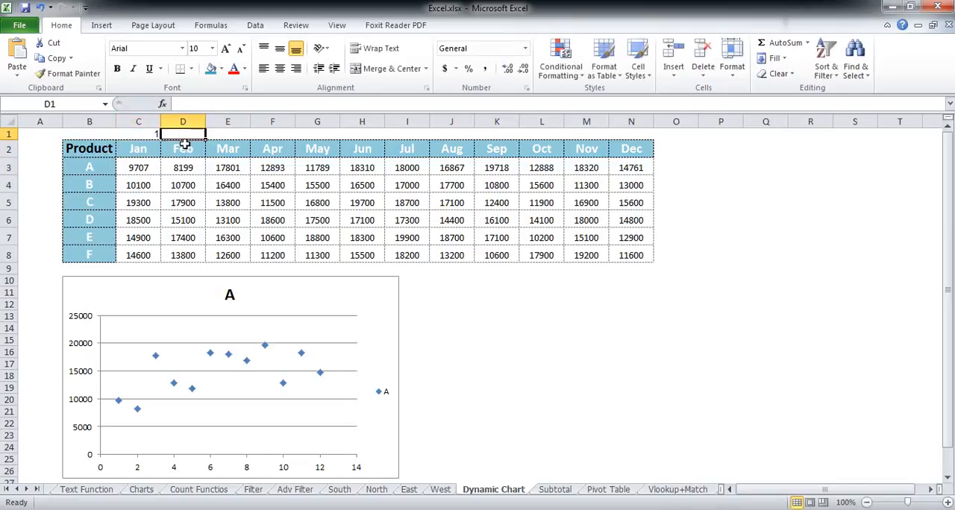
{"action": "type", "text": "2"}
{"action": "left_click", "coordinate": [189, 171]}
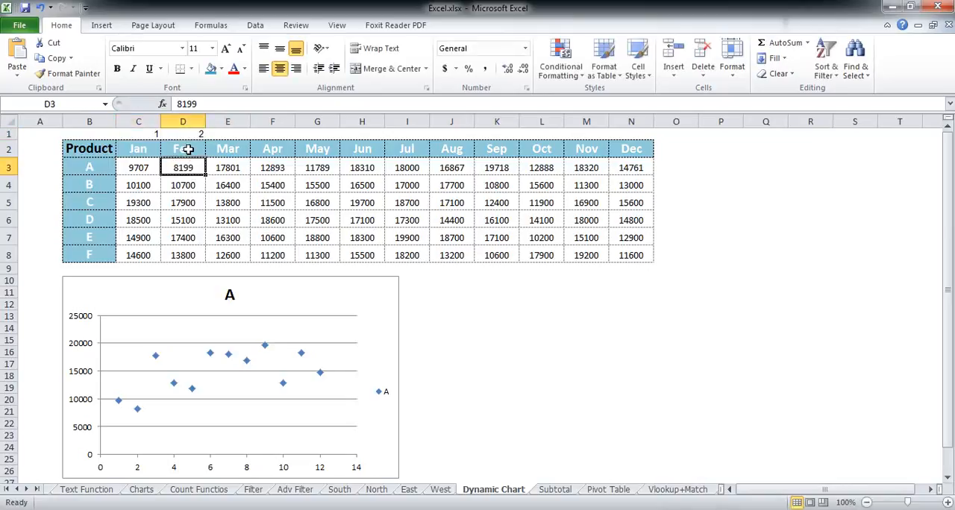
{"action": "left_click", "coordinate": [634, 135]}
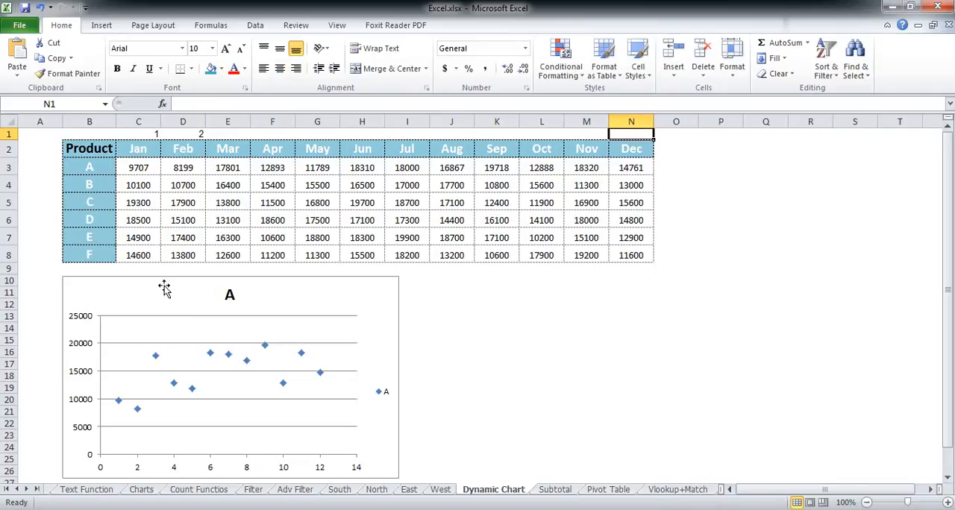
Step: Compare product A's monthly values in row 3 with the corresponding points plotted on the scatter chart
{"action": "mouse_move", "coordinate": [119, 405]}
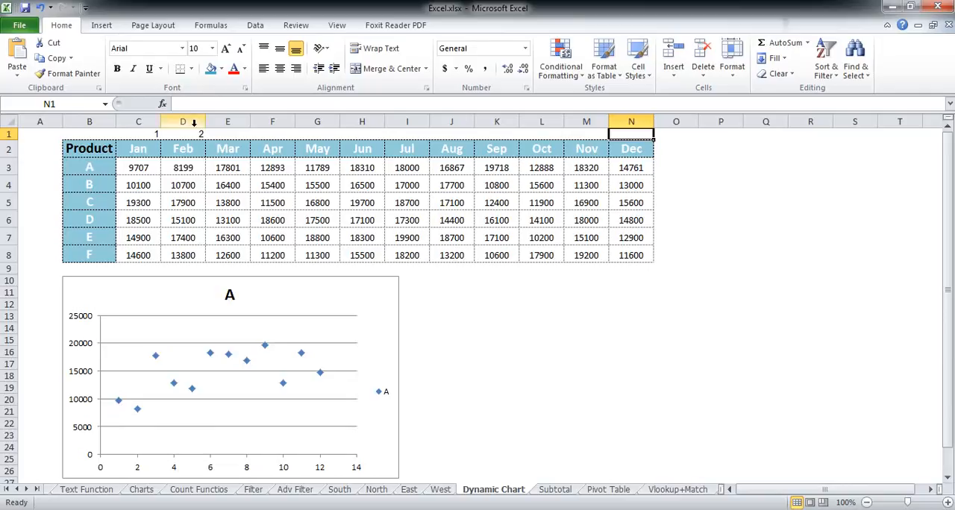
{"action": "left_click", "coordinate": [132, 181]}
{"action": "left_click_drag", "start_coordinate": [94, 150], "coordinate": [633, 167]}
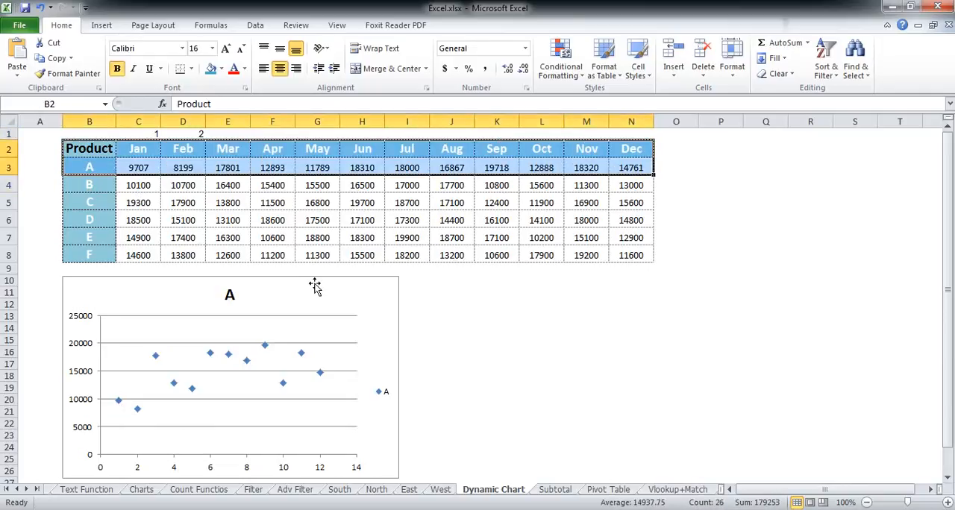
{"action": "left_click", "coordinate": [131, 186]}
{"action": "left_click", "coordinate": [138, 167]}
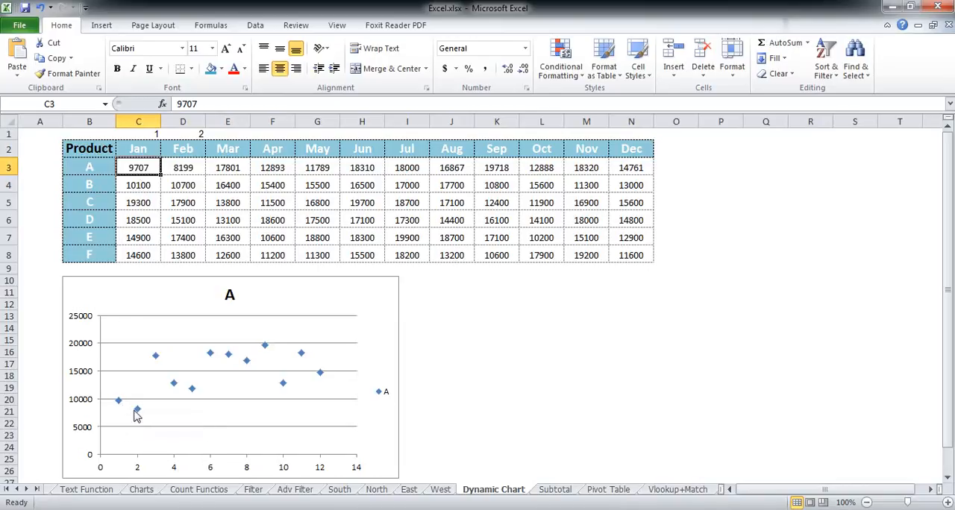
{"action": "left_click", "coordinate": [188, 164]}
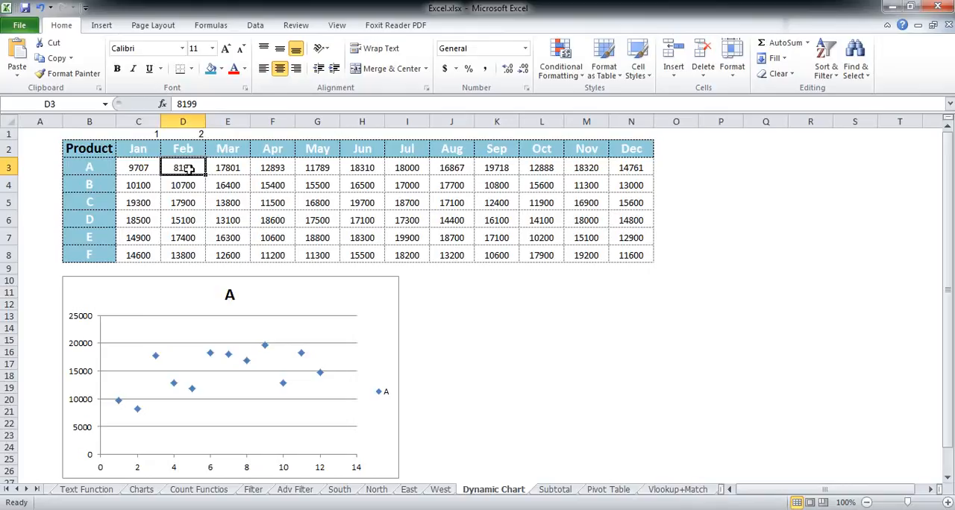
{"action": "left_click", "coordinate": [134, 166]}
{"action": "left_click_drag", "start_coordinate": [134, 166], "coordinate": [602, 168]}
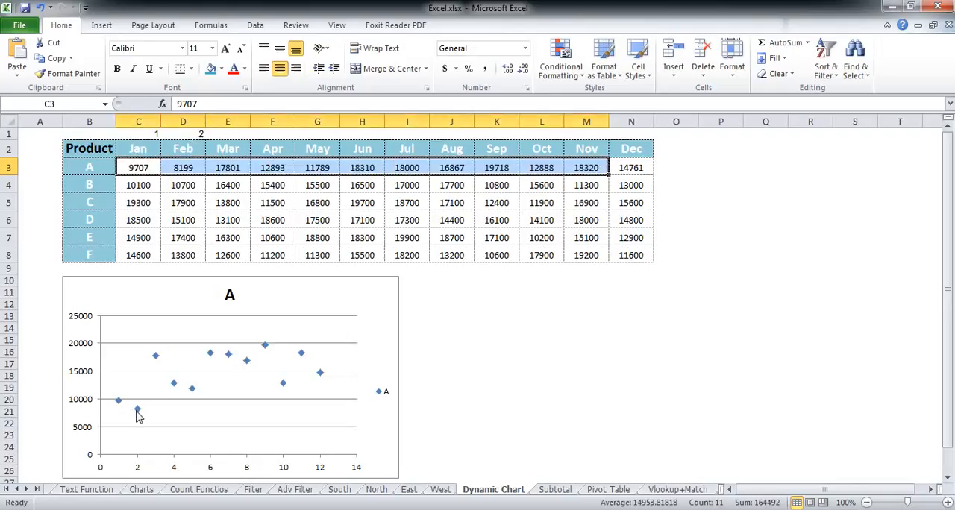
{"action": "mouse_move", "coordinate": [139, 415]}
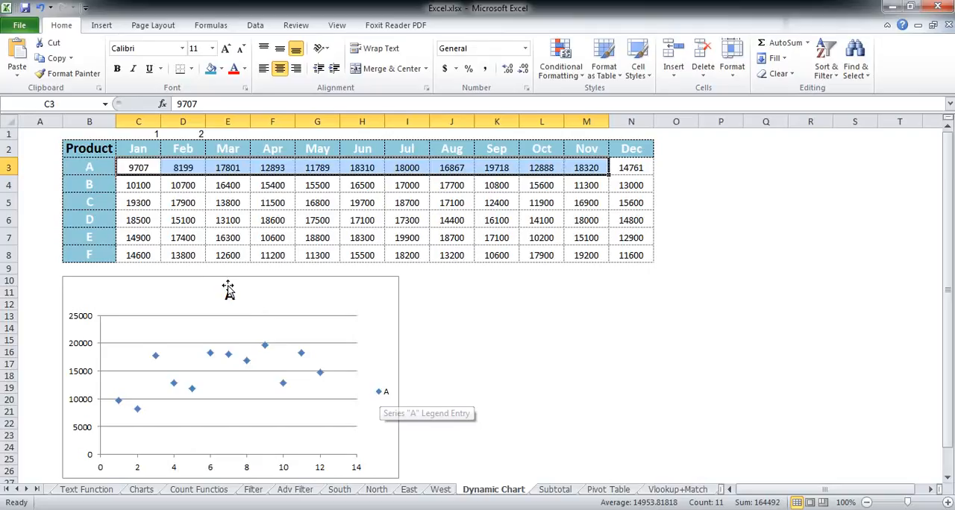
Step: Change the scatter chart's title to "Sales"
{"action": "left_click", "coordinate": [231, 295]}
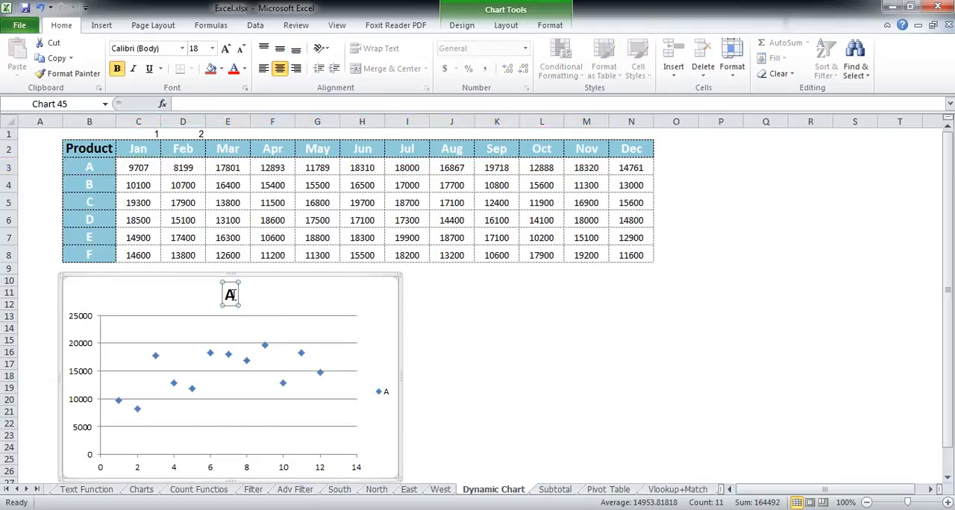
{"action": "double_click", "coordinate": [230, 294]}
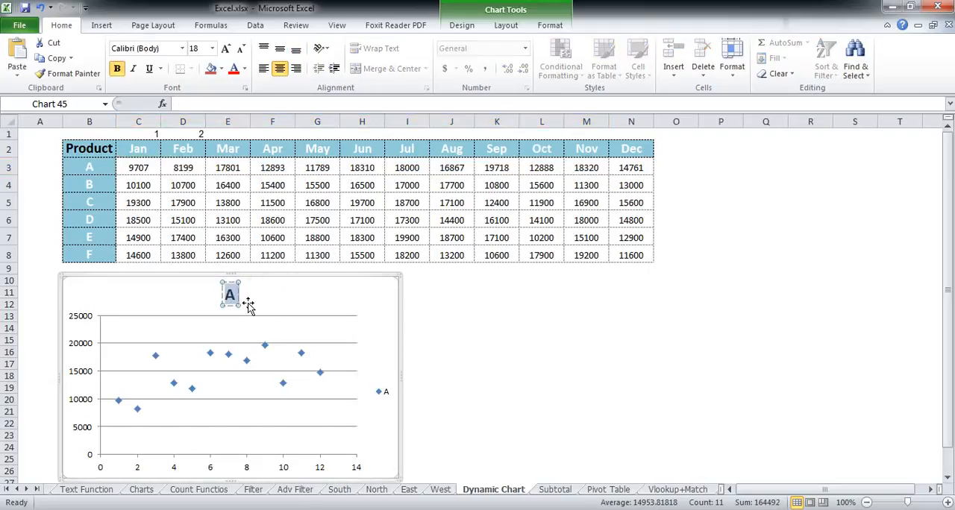
{"action": "type", "text": "Sales"}
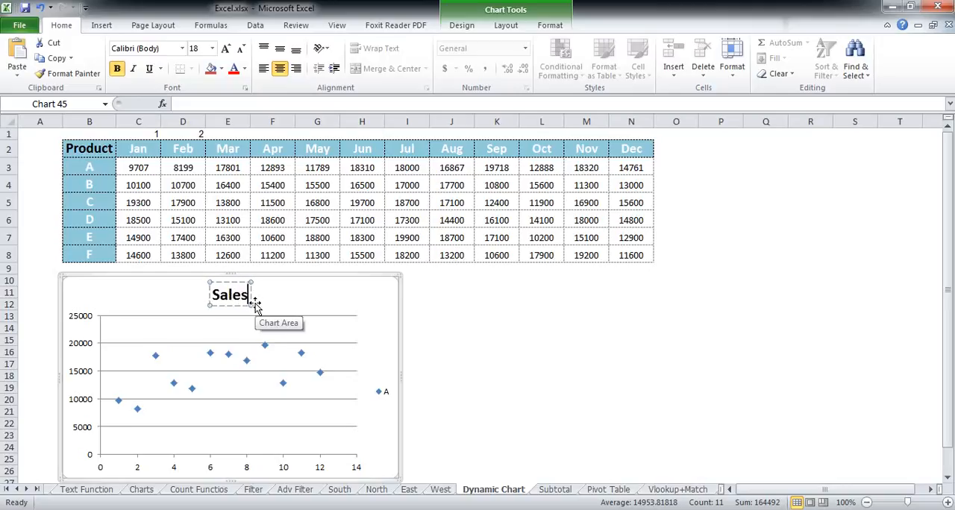
{"action": "left_click", "coordinate": [541, 376]}
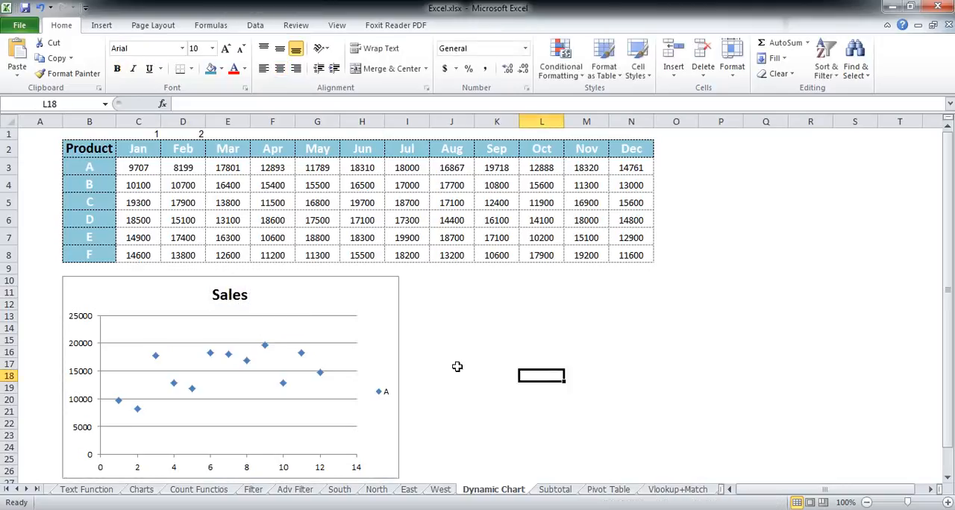